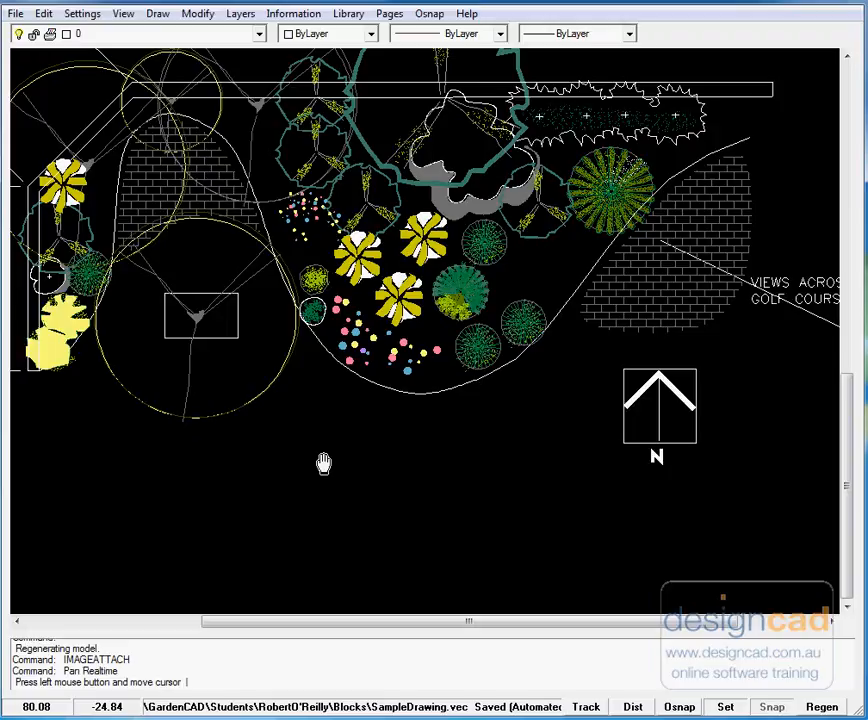
Exit real-time pan and review the grid options in the drafting aids settings.
key("Escape")
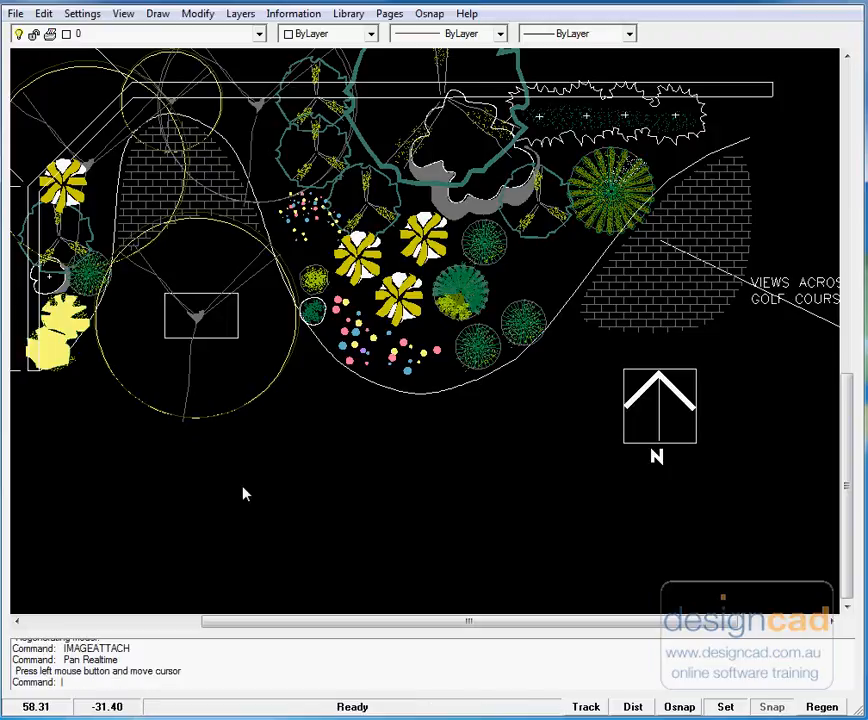
right_click(244, 494)
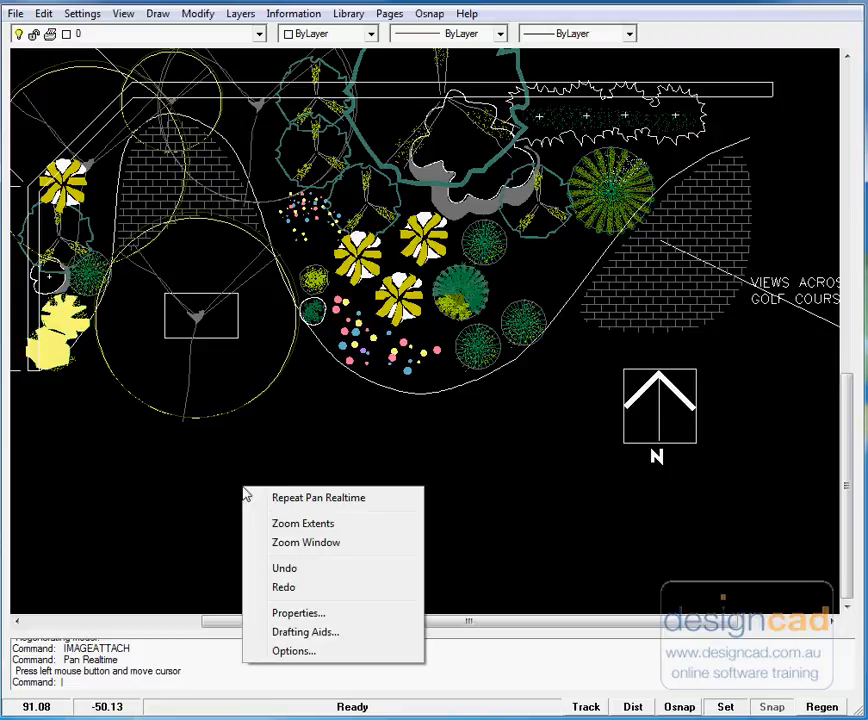
left_click(300, 634)
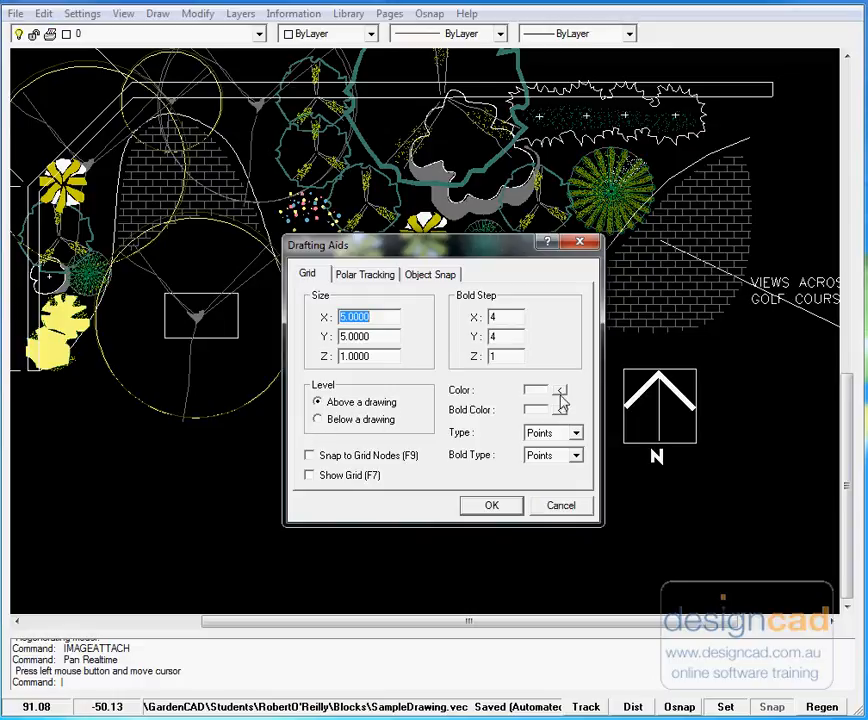
left_click(500, 508)
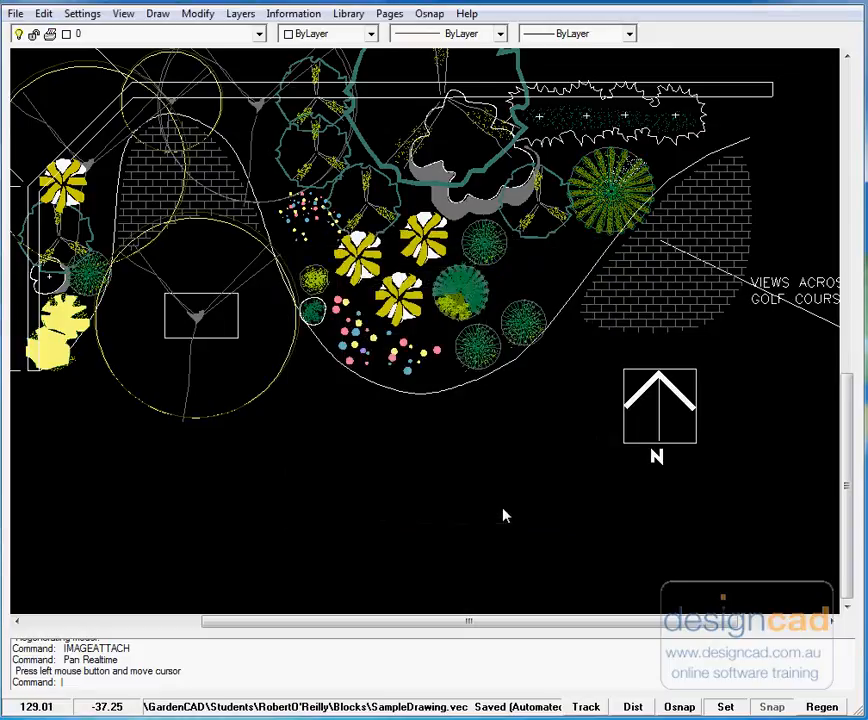
Turn on the display of the grid in the drafting aids settings.
right_click(340, 522)
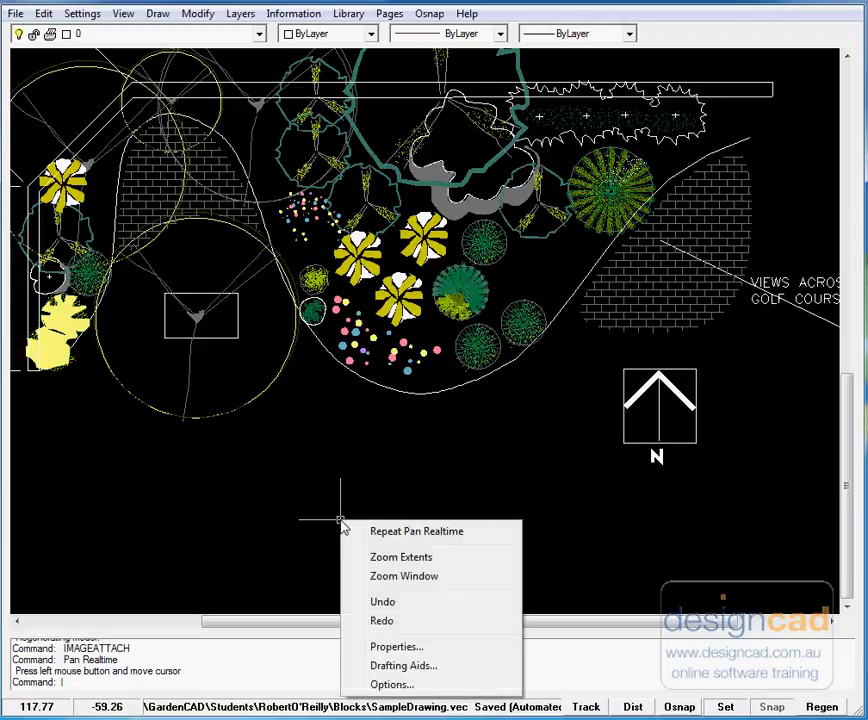
left_click(405, 666)
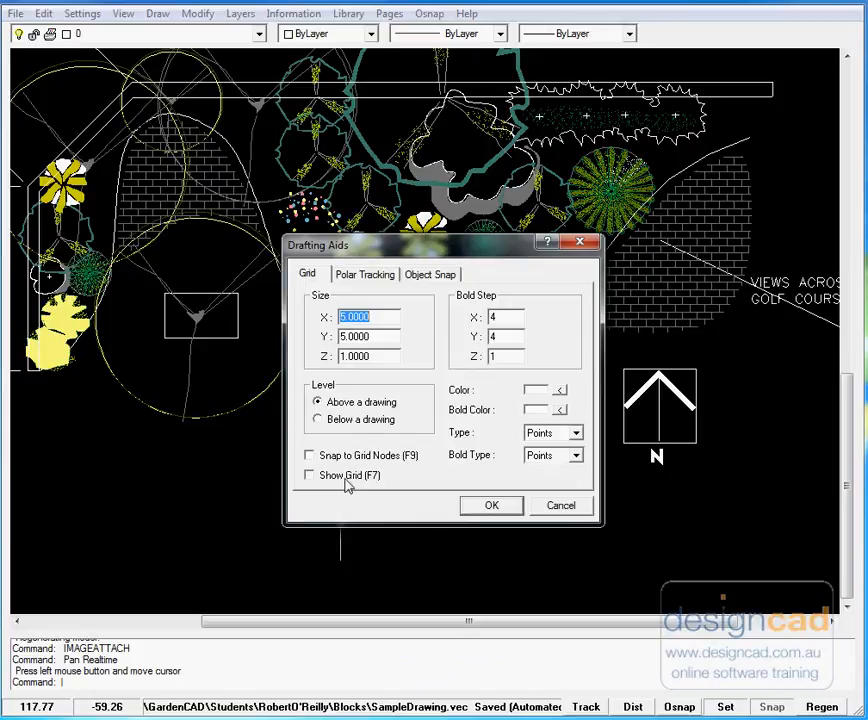
left_click(310, 478)
left_click(499, 512)
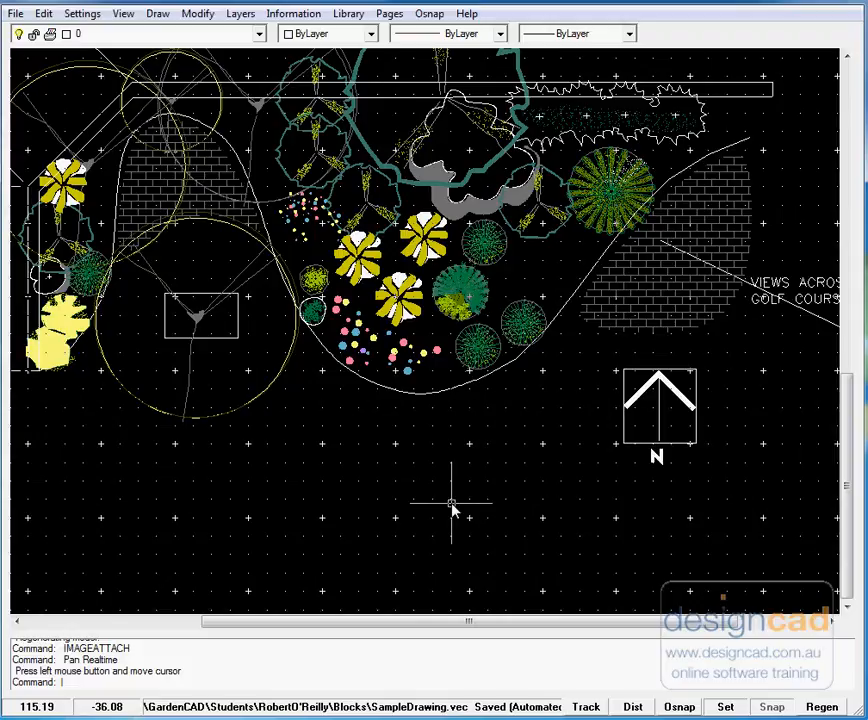
Enable snapping to grid nodes in the drafting aids settings.
right_click(375, 503)
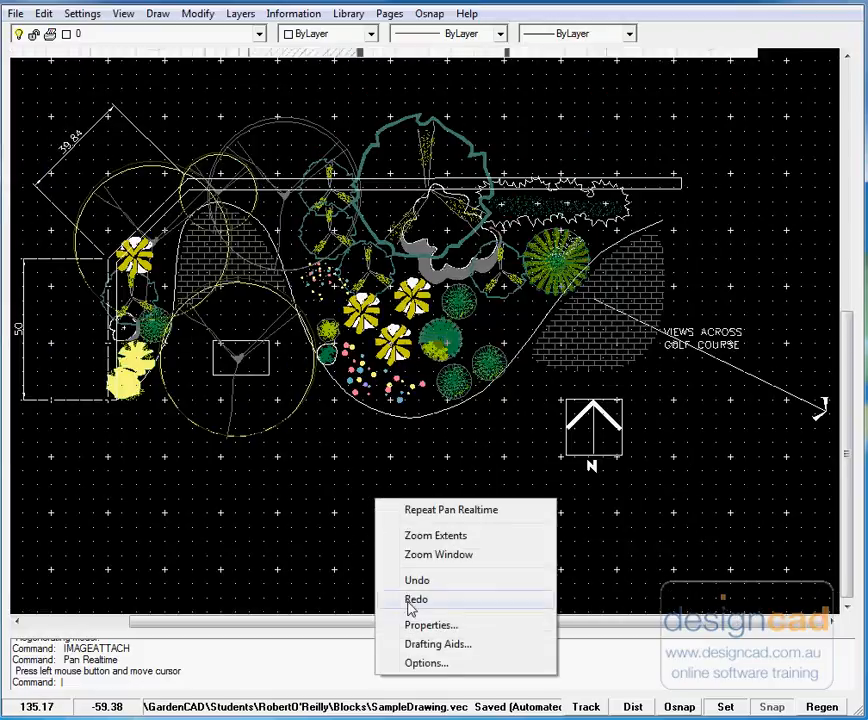
left_click(440, 646)
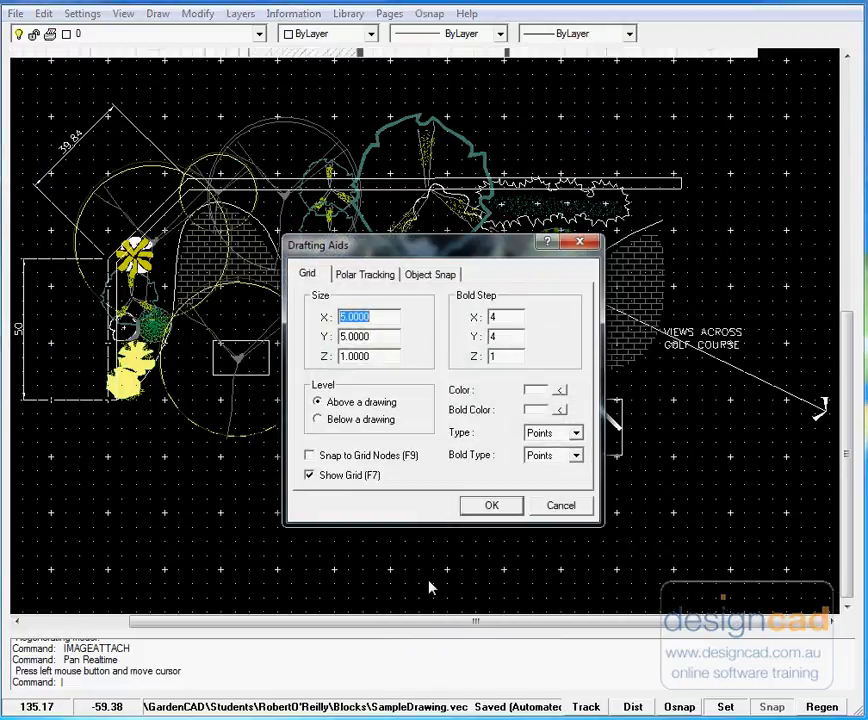
left_click(310, 456)
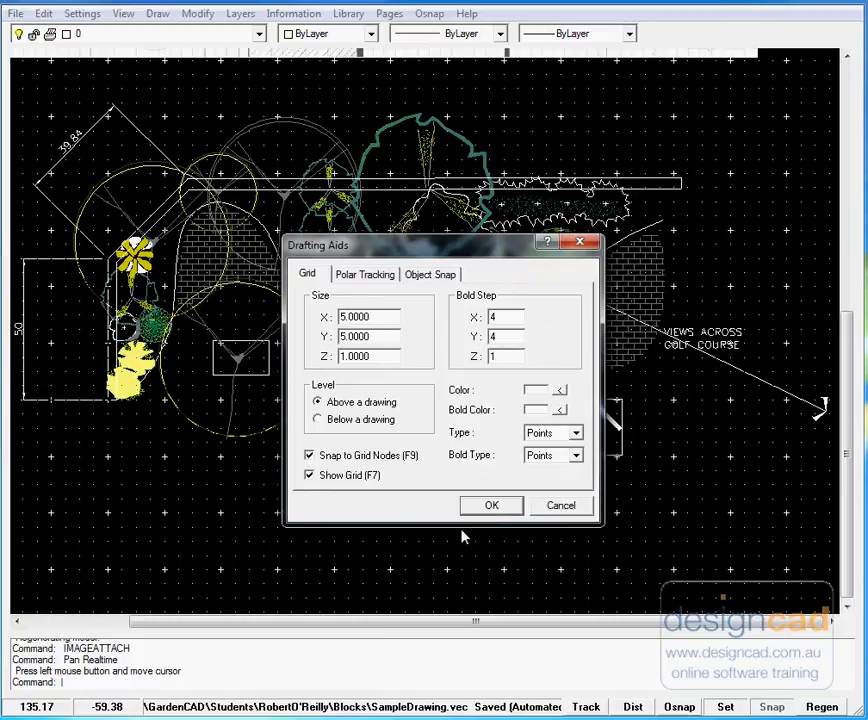
left_click(490, 505)
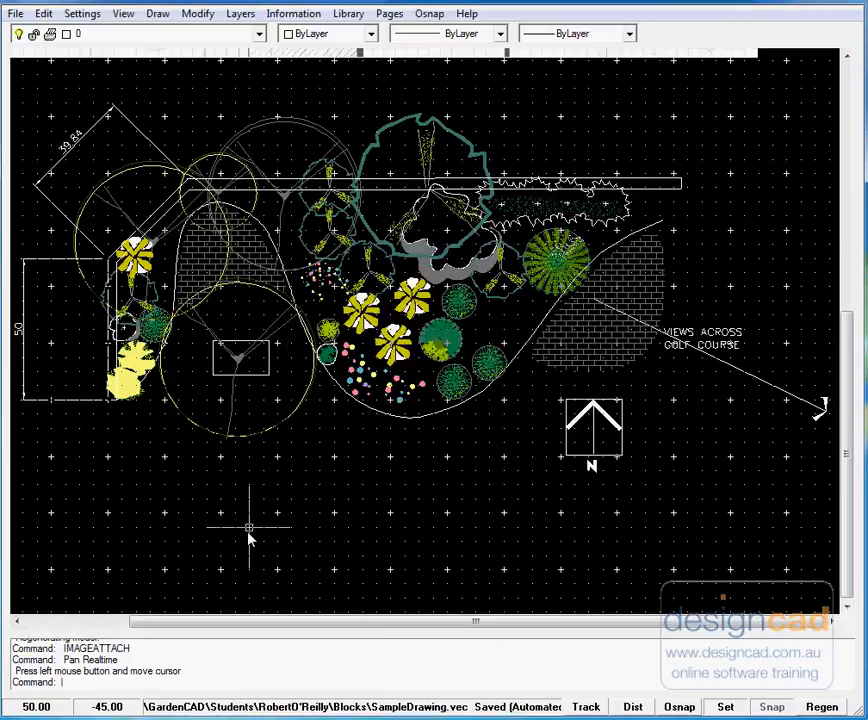
Draw a 20 by 20 unit square below the garden plan with lines snapped to the grid, from 40,-40 to 60,-60.
key("Return")
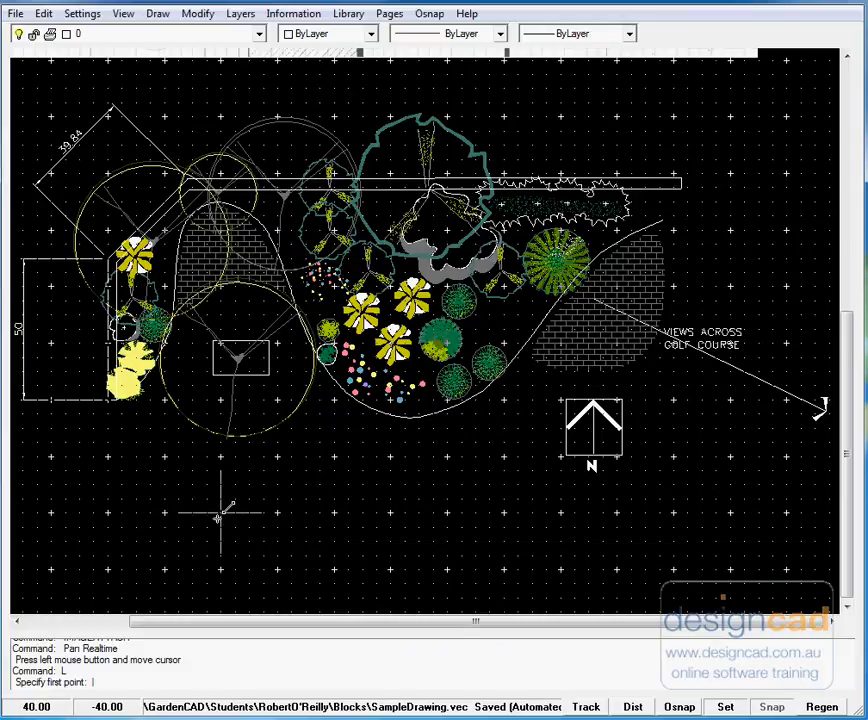
left_click(221, 514)
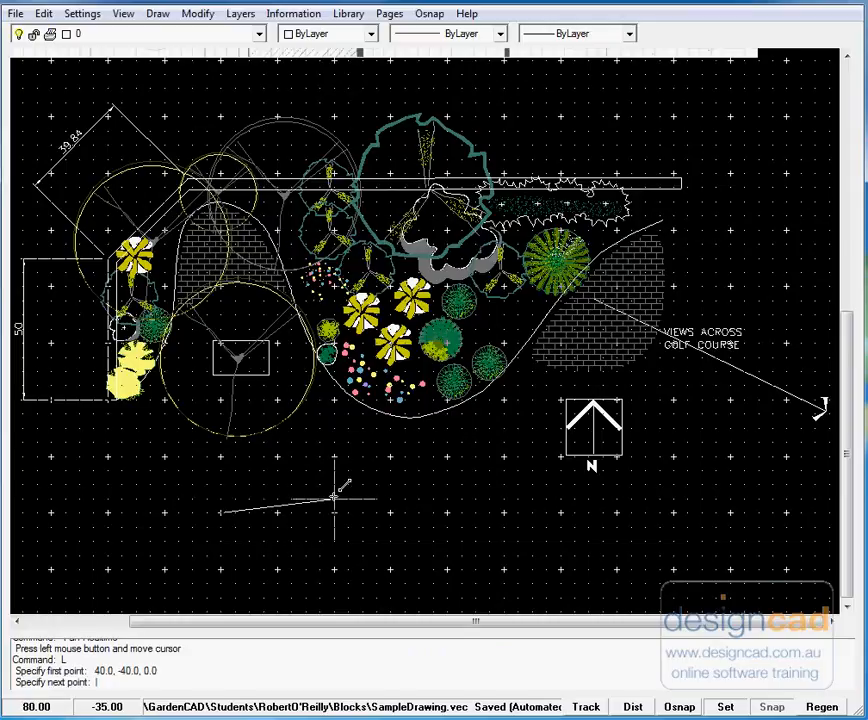
left_click(278, 513)
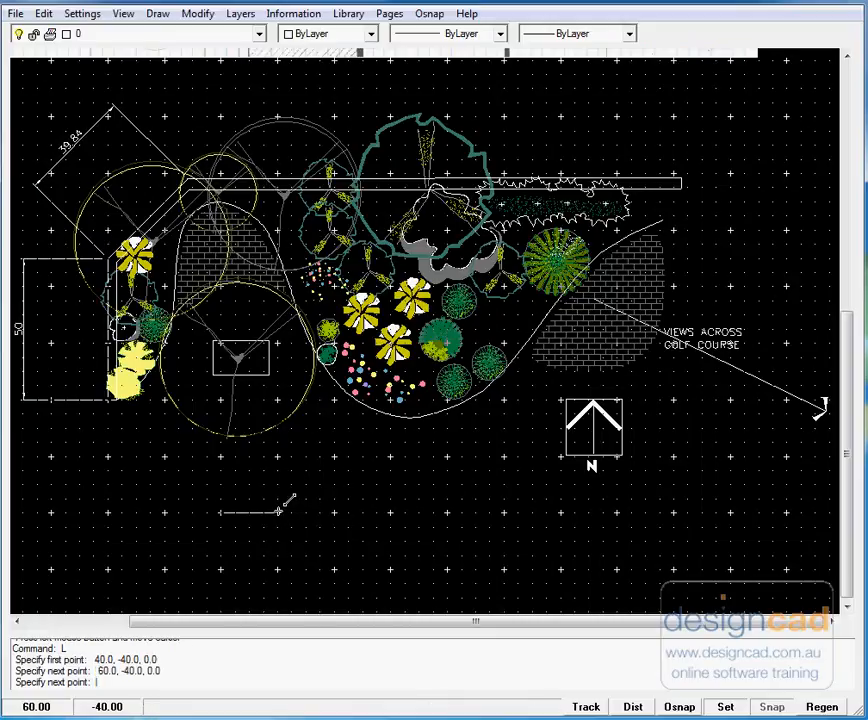
left_click(278, 565)
left_click(221, 565)
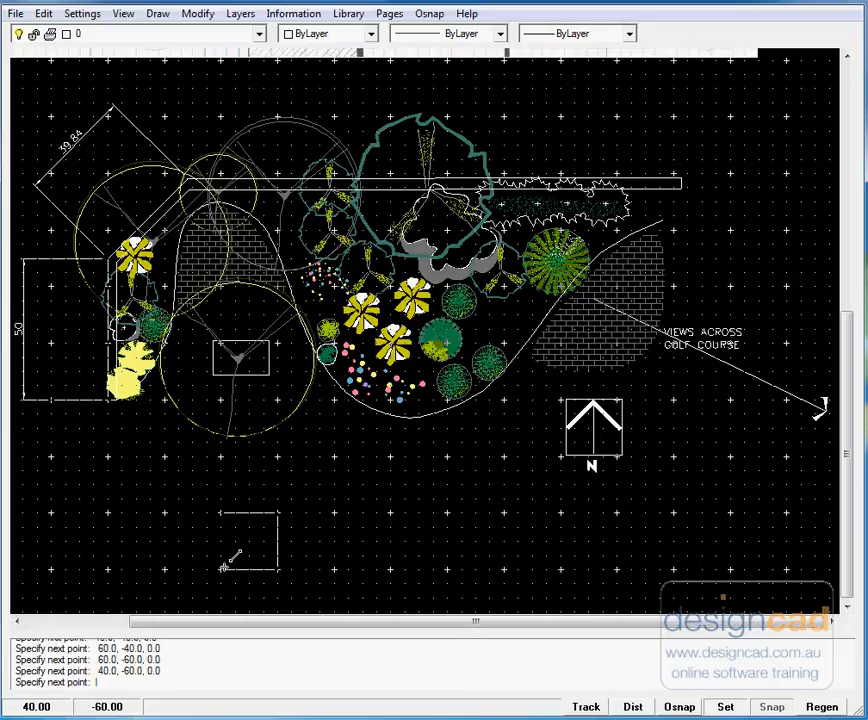
left_click(222, 514)
right_click(240, 526)
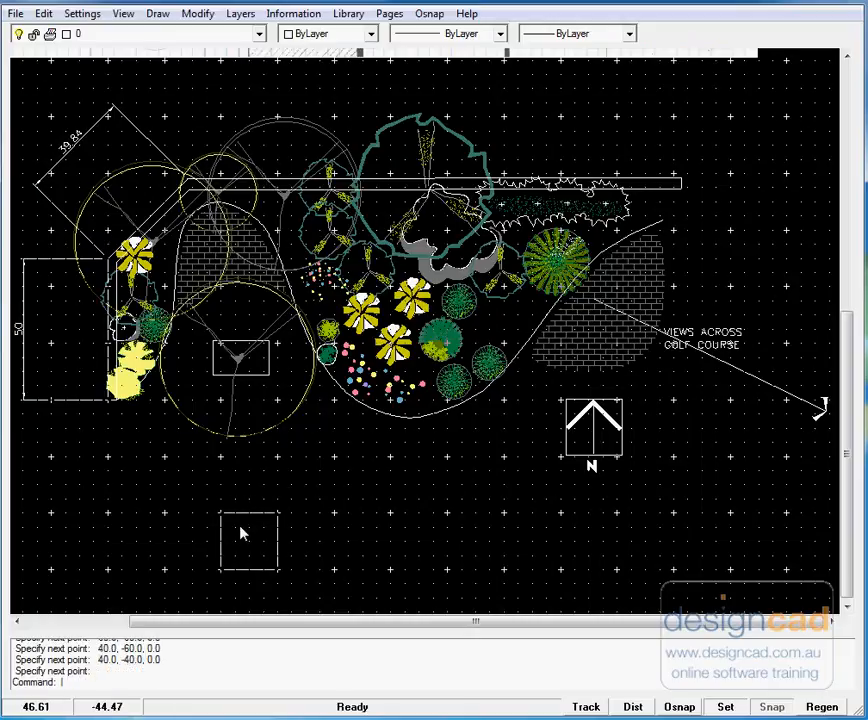
Draw a smaller 10 by 10 unit square with lines snapped to the grid, from 80,-30 to 90,-40.
right_click(305, 505)
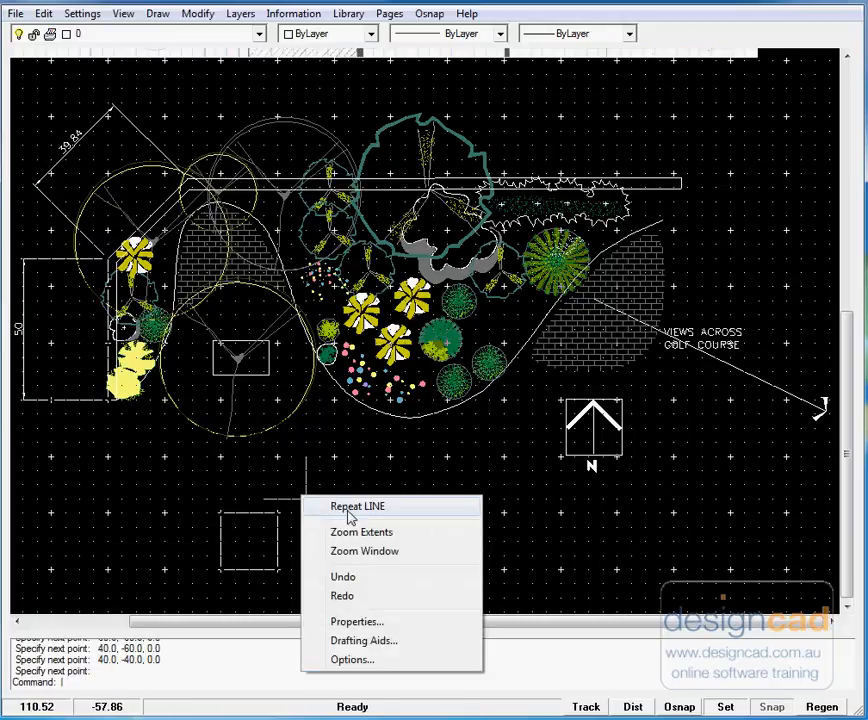
left_click(345, 514)
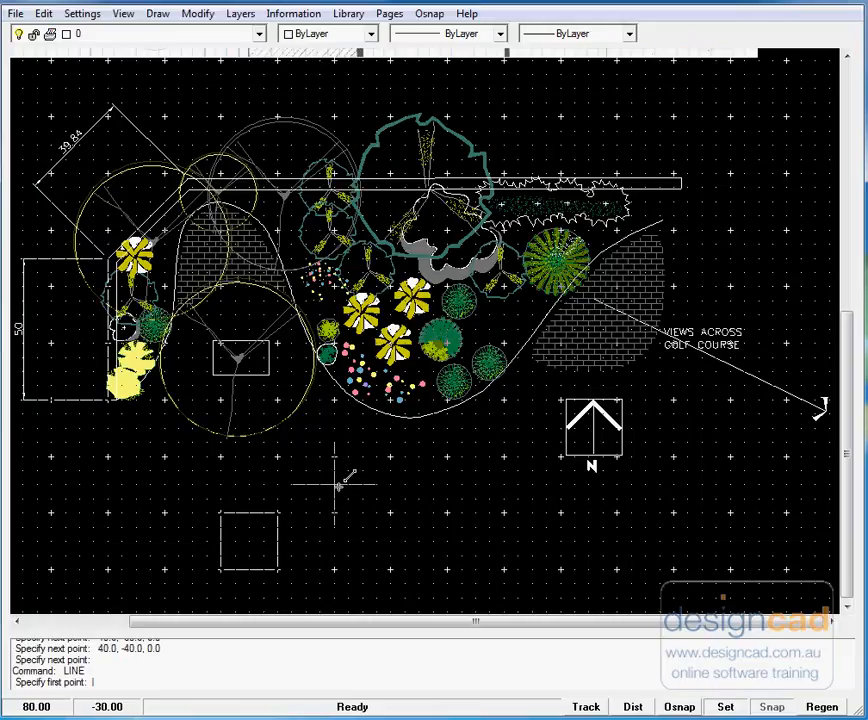
left_click(338, 483)
left_click(363, 485)
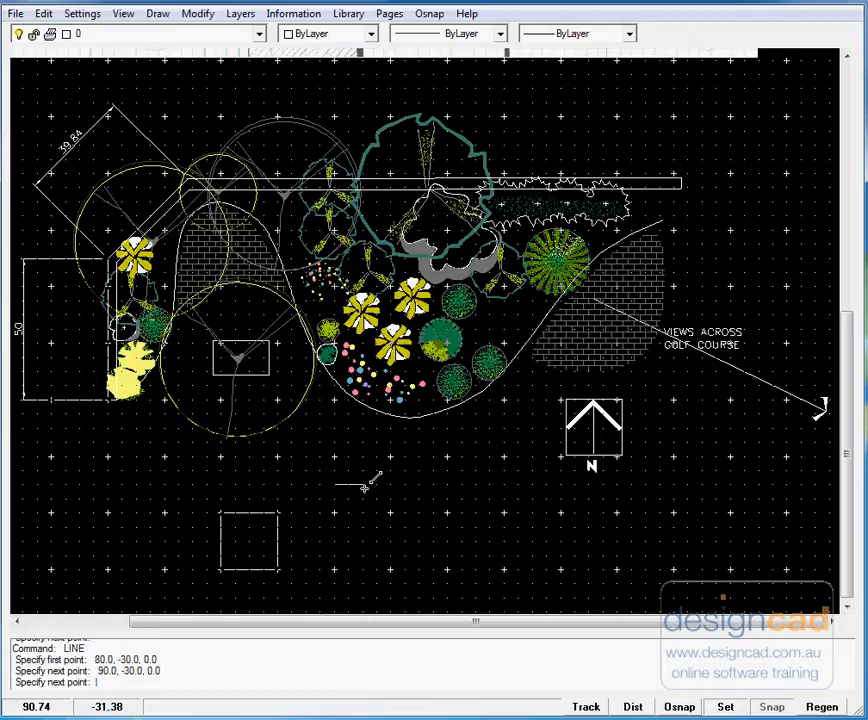
left_click(363, 513)
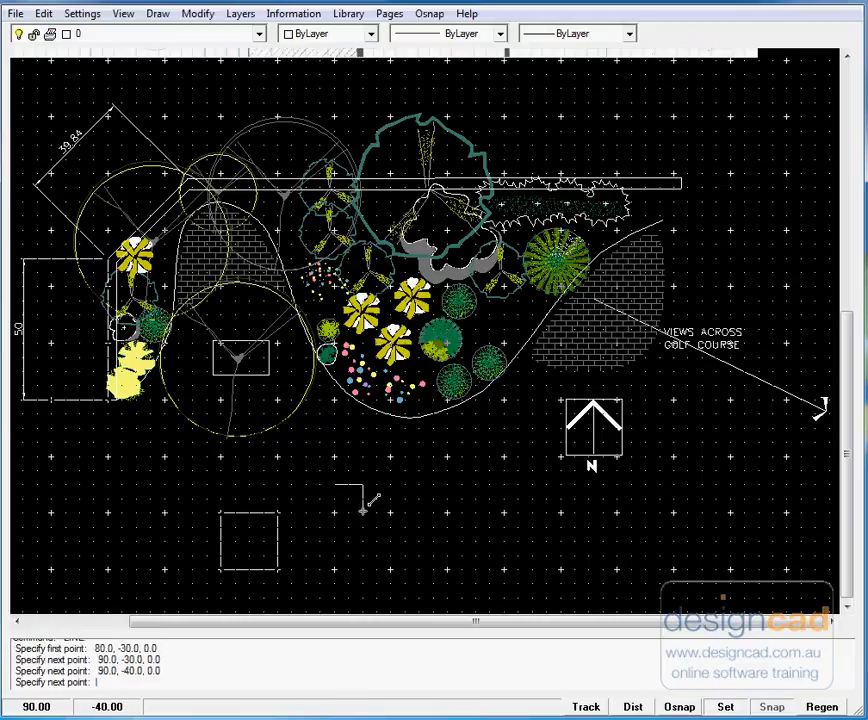
left_click(335, 513)
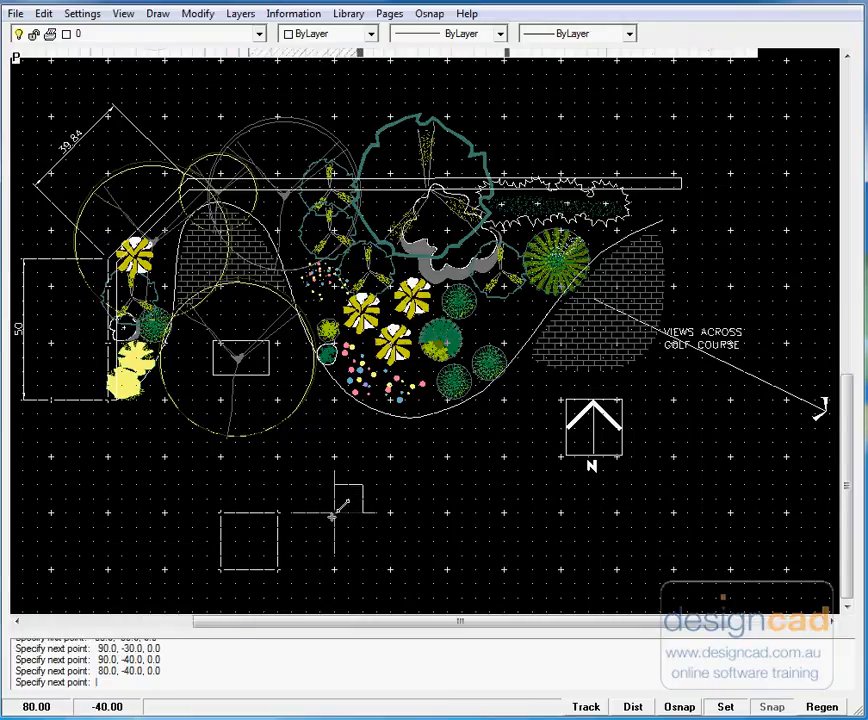
scroll(333, 513, "up", 2)
scroll(333, 513, "up", 2)
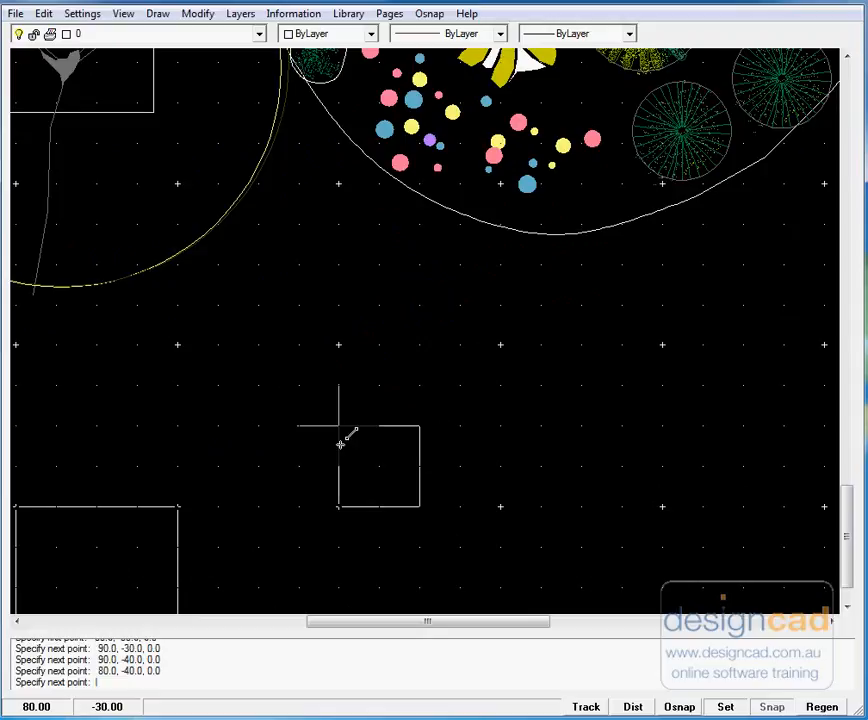
key("Return")
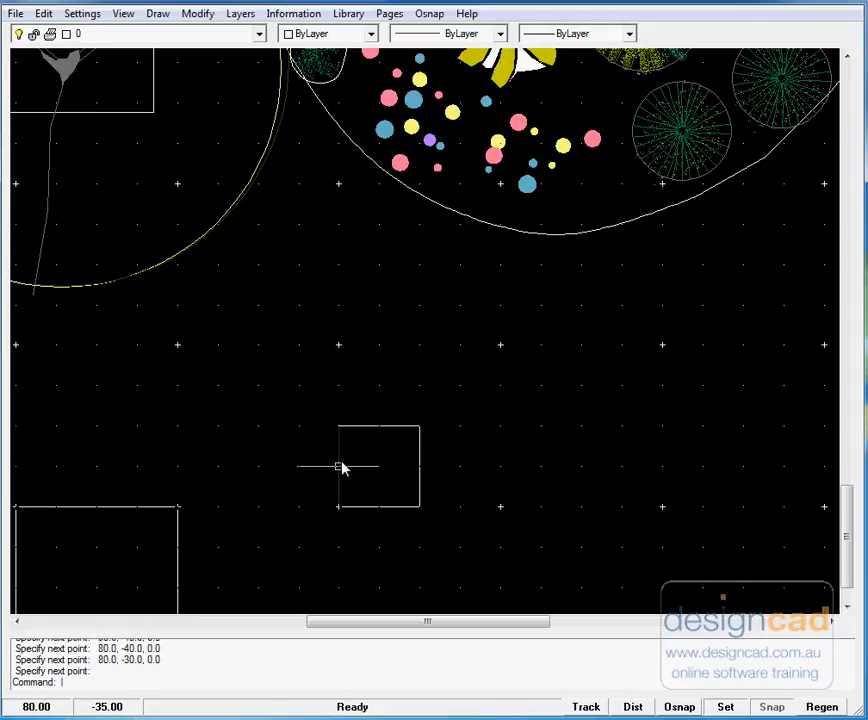
Set the grid colour to orange (RGB 255, 128, 64) and the grid level to below the drawing.
right_click(516, 470)
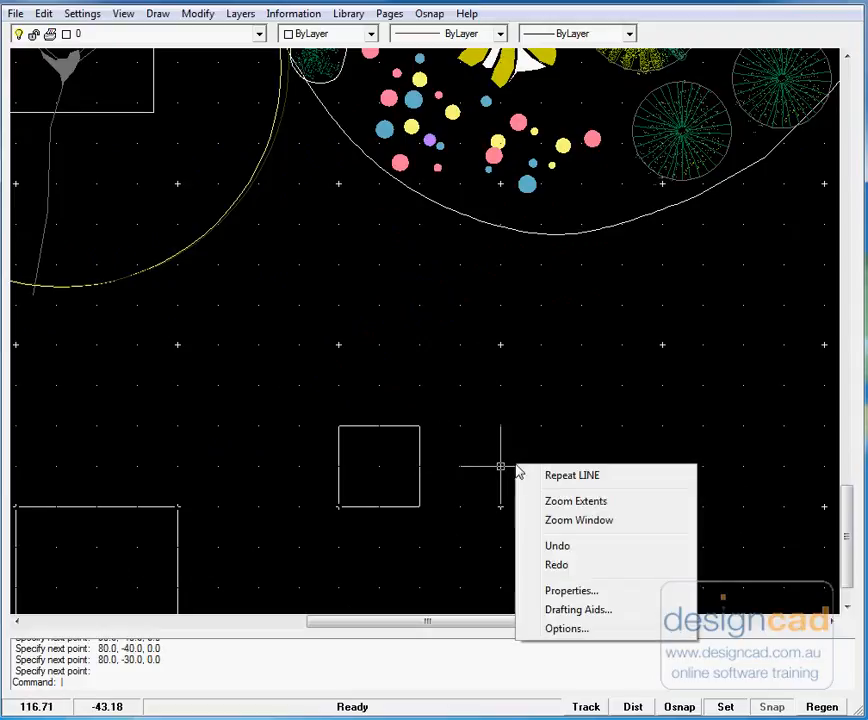
left_click(575, 612)
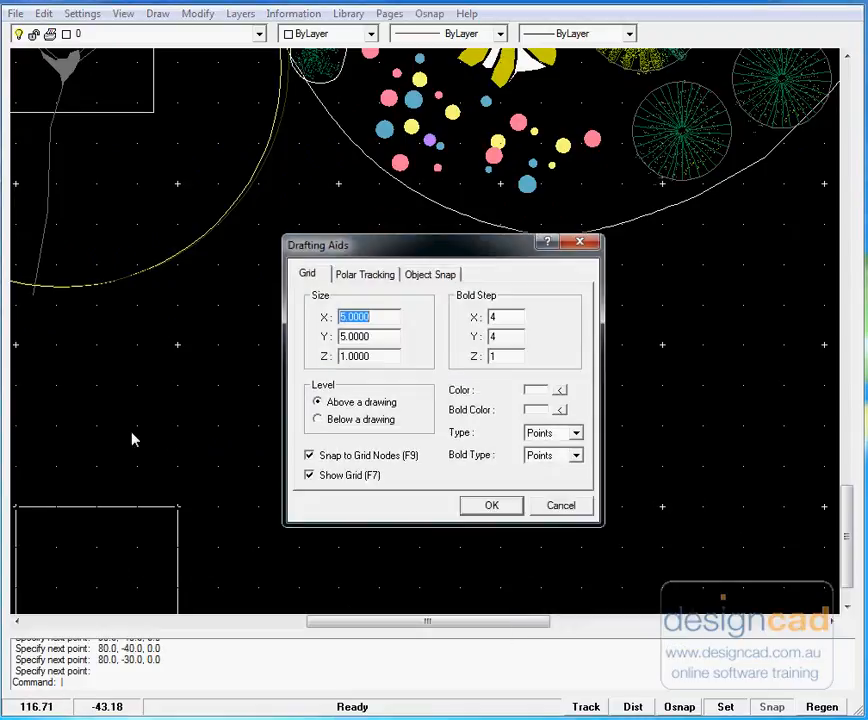
left_click(311, 457)
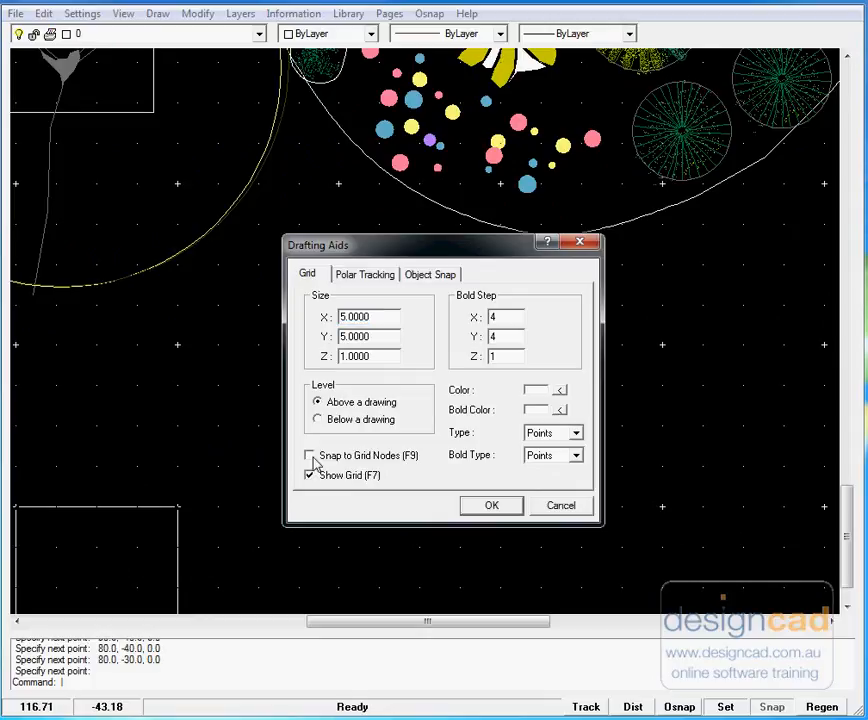
left_click(561, 391)
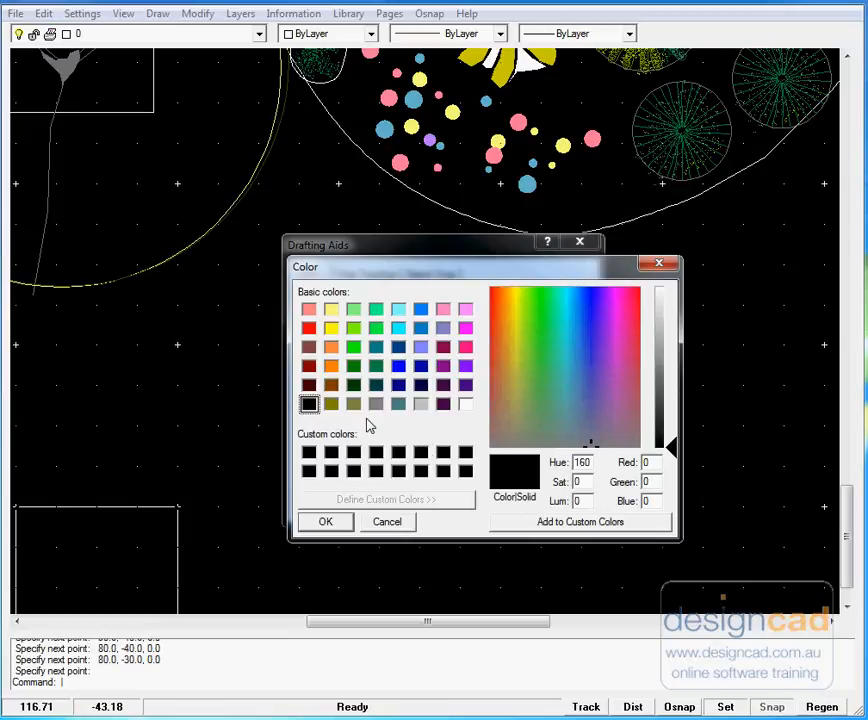
left_click(332, 350)
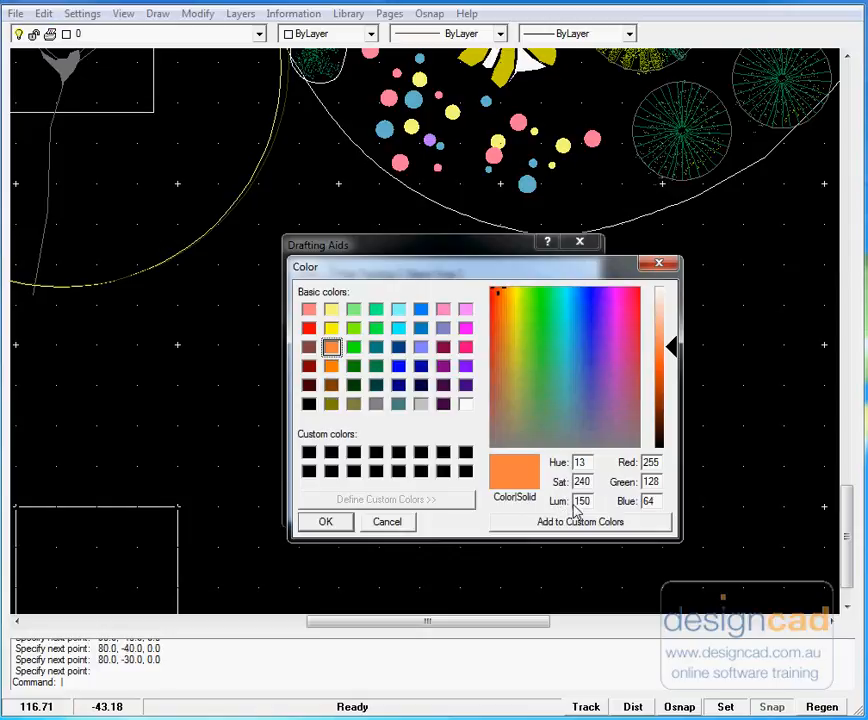
left_click(328, 523)
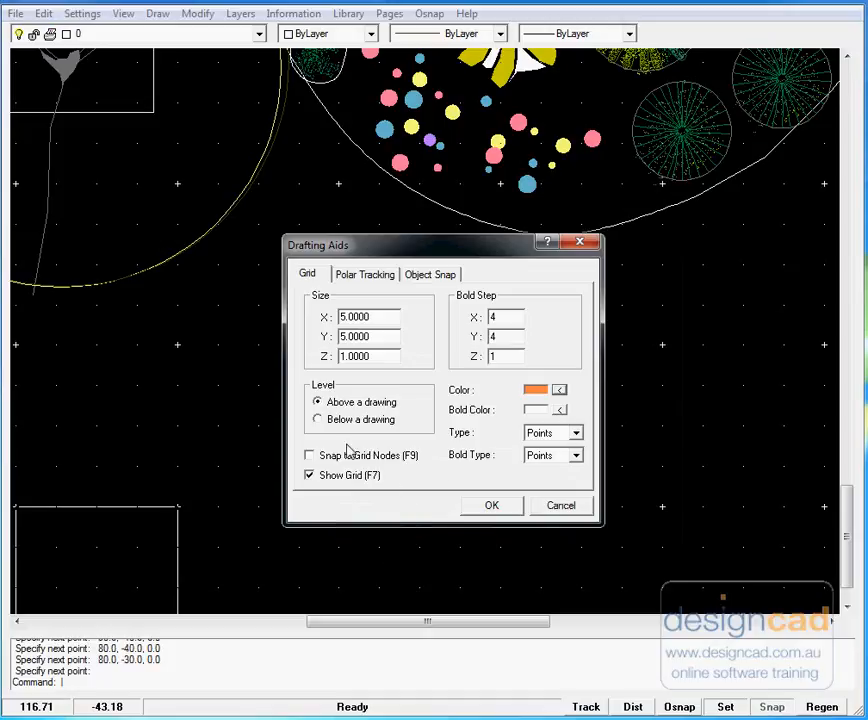
left_click(318, 419)
left_click(310, 455)
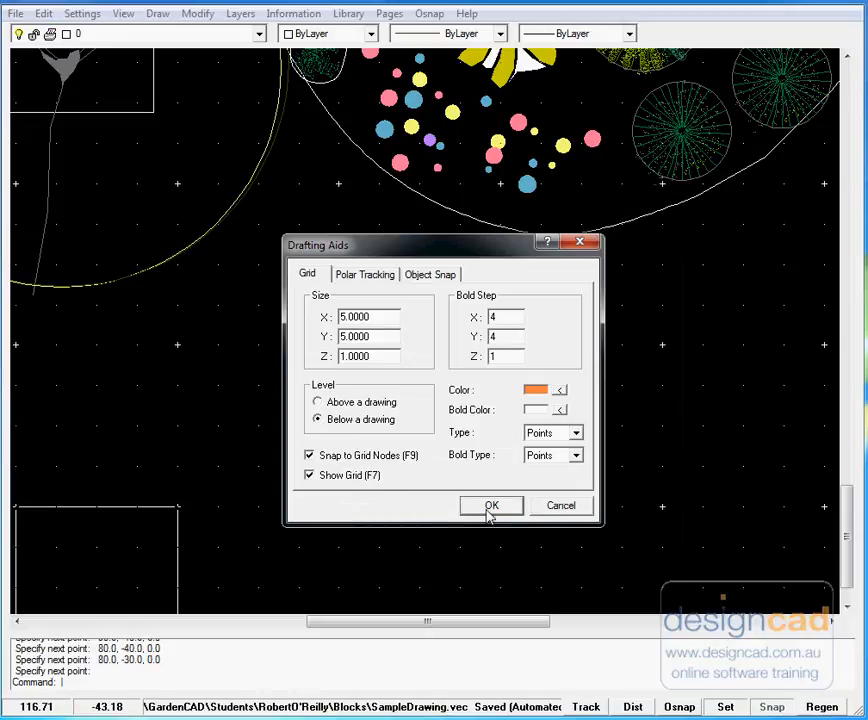
left_click(488, 513)
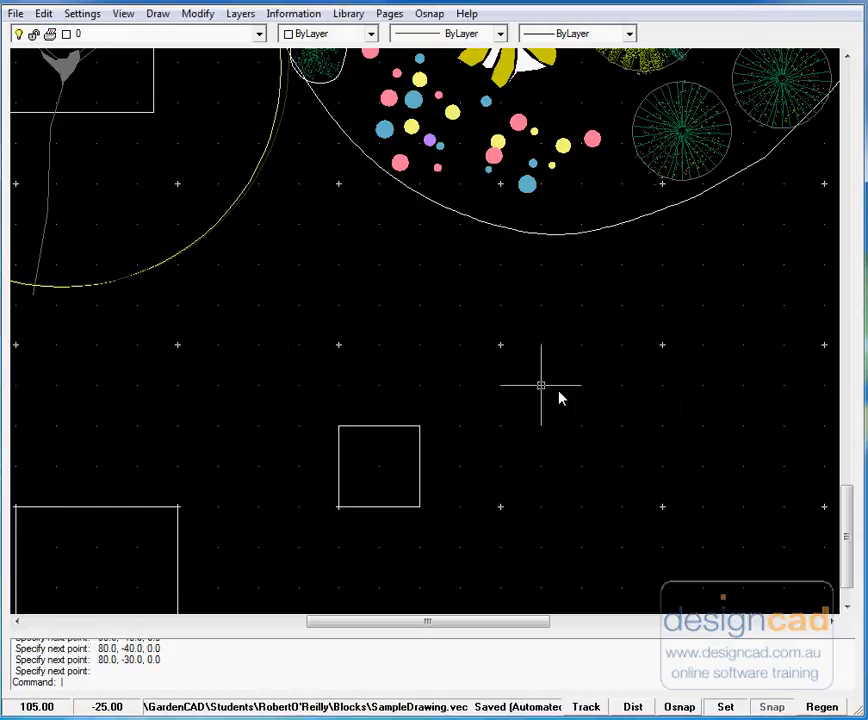
Turn off snapping to grid nodes in the drafting aids settings.
right_click(605, 433)
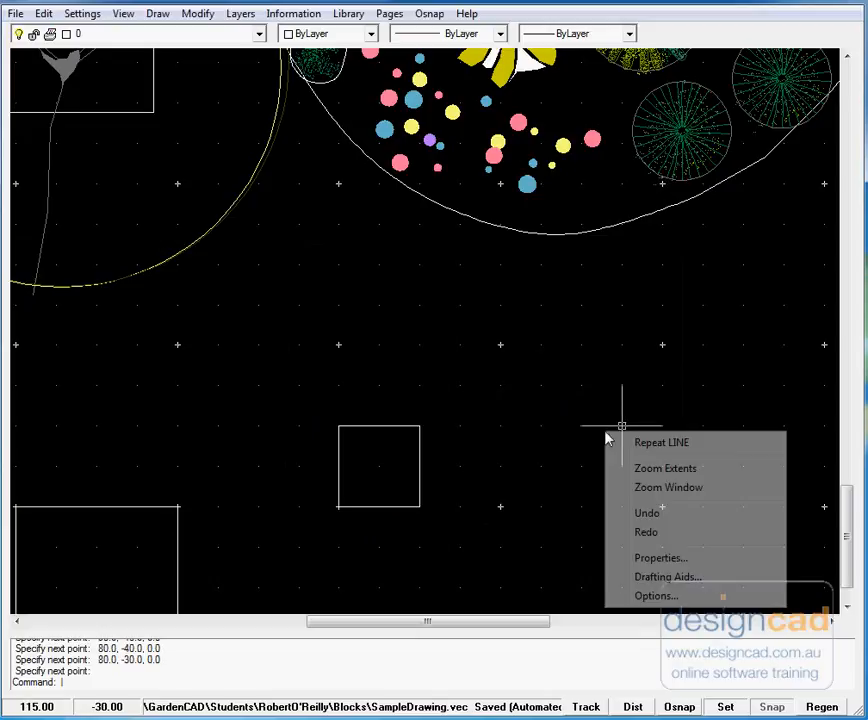
left_click(664, 577)
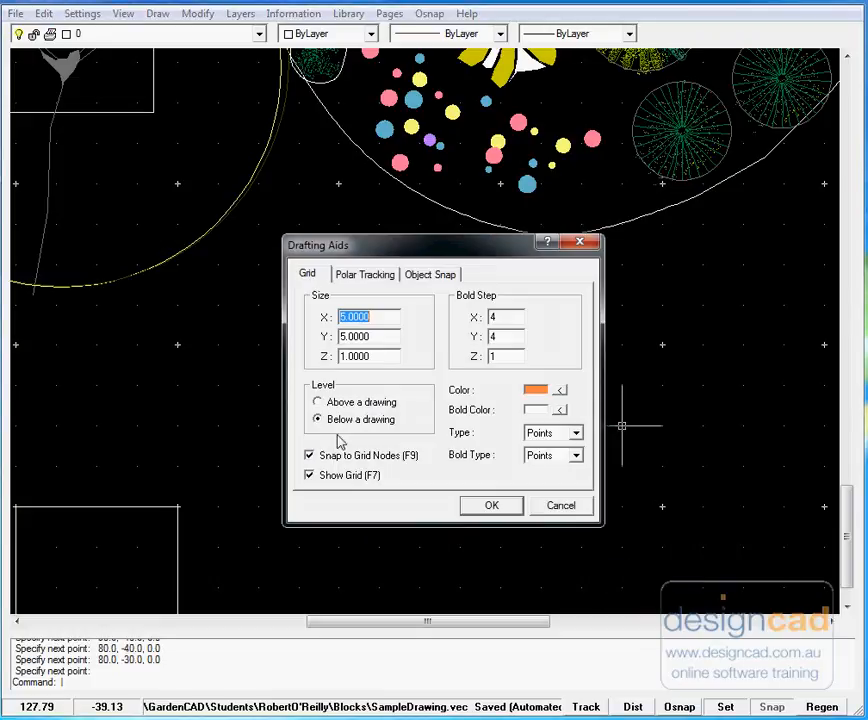
left_click(309, 456)
left_click(488, 512)
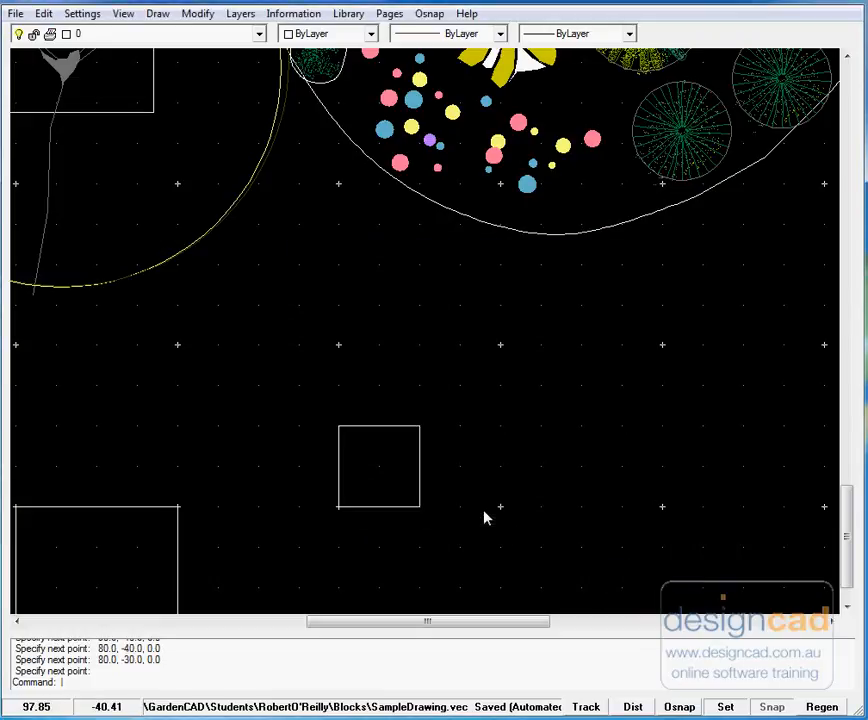
scroll(577, 444, "down", 5)
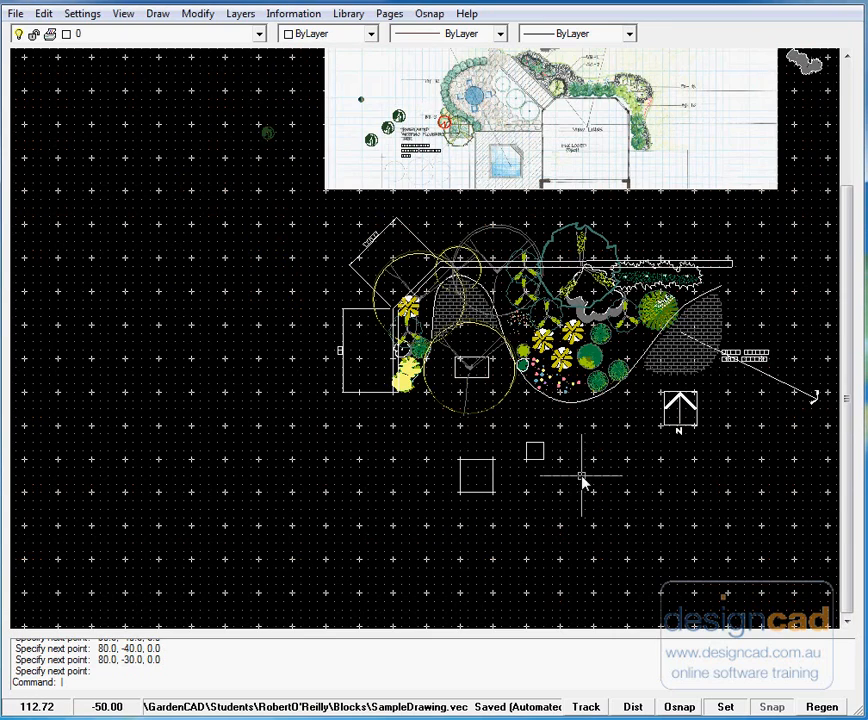
scroll(589, 479, "up", 2)
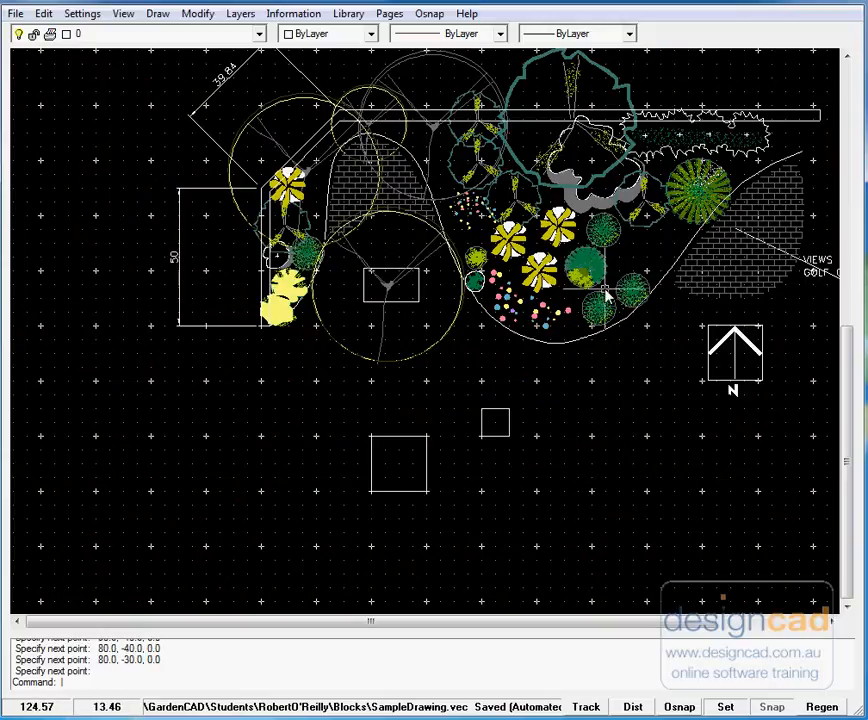
scroll(602, 290, "down", 2)
scroll(601, 290, "up", 3)
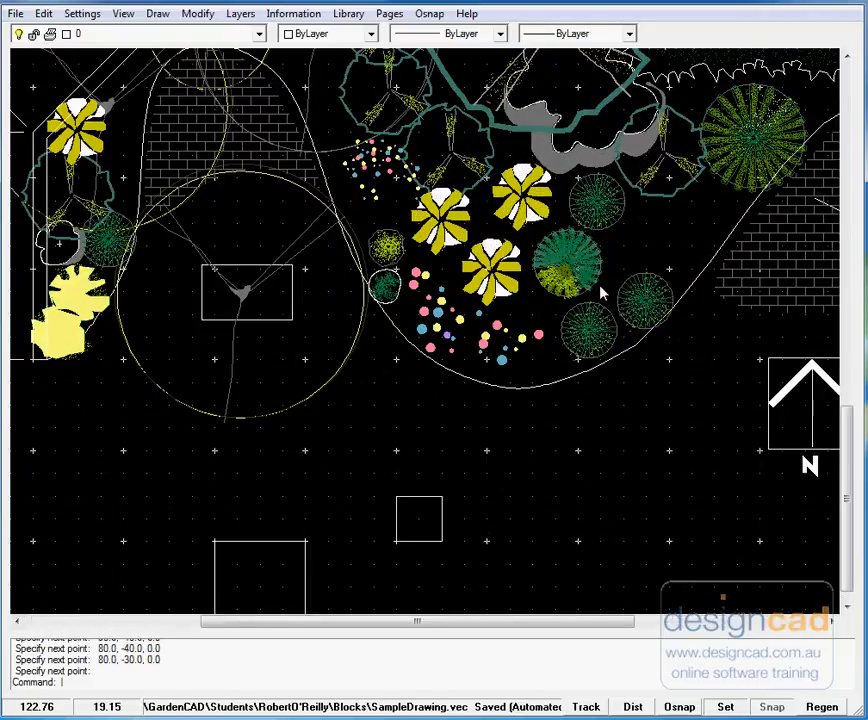